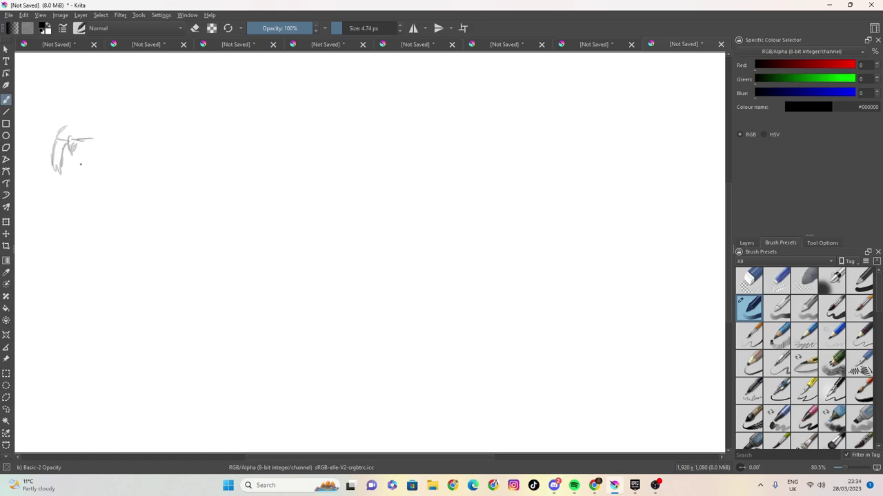
Sketch a small girl's head near the canvas's upper left, with face outline, eared headband, fringe and facial features
{"action": "mouse_move", "coordinate": [61, 171]}
{"action": "left_mouse_down"}
{"action": "mouse_move", "coordinate": [78, 198]}
{"action": "mouse_move", "coordinate": [104, 197]}
{"action": "mouse_move", "coordinate": [117, 183]}
{"action": "mouse_move", "coordinate": [105, 188]}
{"action": "mouse_move", "coordinate": [111, 156]}
{"action": "mouse_move", "coordinate": [113, 174]}
{"action": "mouse_move", "coordinate": [126, 167]}
{"action": "mouse_move", "coordinate": [118, 173]}
{"action": "left_mouse_up"}
{"action": "mouse_move", "coordinate": [90, 132]}
{"action": "left_mouse_down"}
{"action": "mouse_move", "coordinate": [94, 154]}
{"action": "mouse_move", "coordinate": [98, 147]}
{"action": "mouse_move", "coordinate": [70, 146]}
{"action": "mouse_move", "coordinate": [77, 152]}
{"action": "left_mouse_up"}
{"action": "mouse_move", "coordinate": [67, 122]}
{"action": "left_mouse_down"}
{"action": "mouse_move", "coordinate": [107, 118]}
{"action": "mouse_move", "coordinate": [121, 106]}
{"action": "mouse_move", "coordinate": [126, 120]}
{"action": "mouse_move", "coordinate": [83, 110]}
{"action": "mouse_move", "coordinate": [128, 121]}
{"action": "mouse_move", "coordinate": [143, 136]}
{"action": "mouse_move", "coordinate": [67, 156]}
{"action": "mouse_move", "coordinate": [86, 185]}
{"action": "left_mouse_up"}
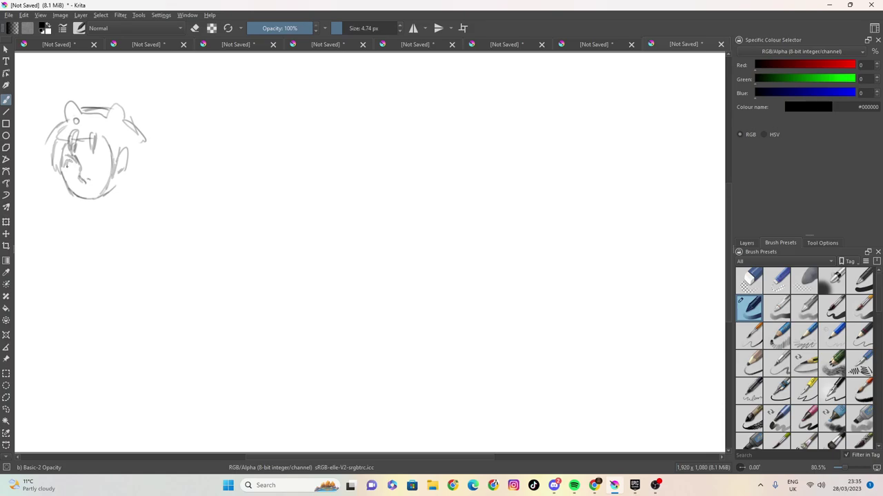
{"action": "mouse_move", "coordinate": [76, 166]}
{"action": "left_mouse_down"}
{"action": "mouse_move", "coordinate": [69, 170]}
{"action": "mouse_move", "coordinate": [109, 154]}
{"action": "mouse_move", "coordinate": [89, 156]}
{"action": "mouse_move", "coordinate": [96, 160]}
{"action": "left_mouse_up"}
Sketch the girl's neck and loose strands of shoulder-length hair around her face, and fill in her eye
{"action": "mouse_move", "coordinate": [81, 188]}
{"action": "left_mouse_down"}
{"action": "mouse_move", "coordinate": [100, 186]}
{"action": "mouse_move", "coordinate": [87, 189]}
{"action": "mouse_move", "coordinate": [108, 199]}
{"action": "mouse_move", "coordinate": [95, 210]}
{"action": "mouse_move", "coordinate": [105, 225]}
{"action": "left_mouse_up"}
{"action": "left_click_drag", "start_coordinate": [119, 172], "coordinate": [124, 196]}
{"action": "left_click_drag", "start_coordinate": [125, 125], "coordinate": [142, 170]}
{"action": "mouse_move", "coordinate": [52, 143]}
{"action": "left_mouse_down"}
{"action": "mouse_move", "coordinate": [41, 182]}
{"action": "mouse_move", "coordinate": [52, 196]}
{"action": "left_mouse_up"}
{"action": "left_click_drag", "start_coordinate": [52, 166], "coordinate": [62, 198]}
{"action": "mouse_move", "coordinate": [65, 191]}
{"action": "left_mouse_down"}
{"action": "mouse_move", "coordinate": [73, 200]}
{"action": "mouse_move", "coordinate": [64, 210]}
{"action": "mouse_move", "coordinate": [81, 213]}
{"action": "left_mouse_up"}
{"action": "mouse_move", "coordinate": [80, 206]}
{"action": "left_mouse_down"}
{"action": "mouse_move", "coordinate": [110, 213]}
{"action": "mouse_move", "coordinate": [113, 186]}
{"action": "mouse_move", "coordinate": [127, 204]}
{"action": "left_mouse_up"}
{"action": "left_click_drag", "start_coordinate": [127, 190], "coordinate": [136, 204]}
{"action": "mouse_move", "coordinate": [144, 160]}
{"action": "left_mouse_down"}
{"action": "mouse_move", "coordinate": [146, 193]}
{"action": "mouse_move", "coordinate": [106, 225]}
{"action": "mouse_move", "coordinate": [91, 219]}
{"action": "mouse_move", "coordinate": [101, 243]}
{"action": "mouse_move", "coordinate": [84, 226]}
{"action": "left_mouse_up"}
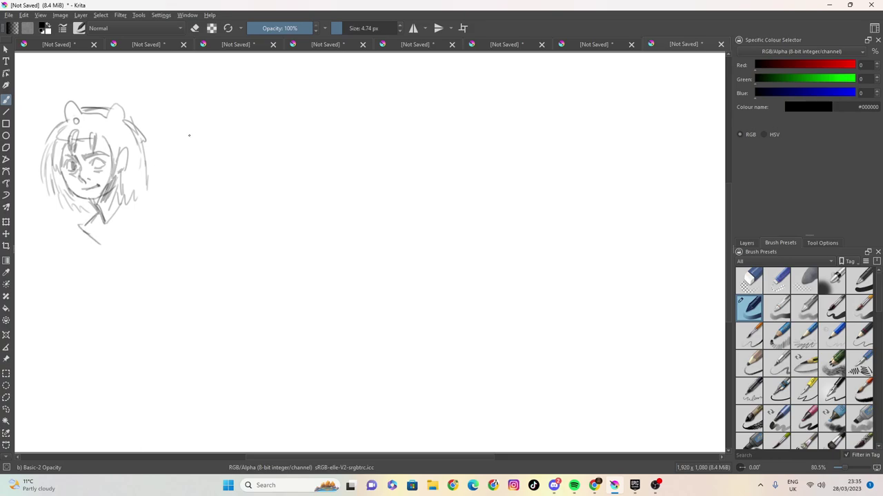
{"action": "left_click_drag", "start_coordinate": [98, 165], "coordinate": [105, 162]}
Start a larger male face beside the girl, sketching the far eye, nose, mouth, jaw, eyebrow and first hair strokes
{"action": "left_click_drag", "start_coordinate": [204, 141], "coordinate": [214, 178]}
{"action": "mouse_move", "coordinate": [199, 132]}
{"action": "left_mouse_down"}
{"action": "mouse_move", "coordinate": [183, 136]}
{"action": "mouse_move", "coordinate": [202, 138]}
{"action": "mouse_move", "coordinate": [190, 148]}
{"action": "mouse_move", "coordinate": [205, 154]}
{"action": "mouse_move", "coordinate": [187, 151]}
{"action": "mouse_move", "coordinate": [197, 193]}
{"action": "mouse_move", "coordinate": [216, 210]}
{"action": "mouse_move", "coordinate": [240, 208]}
{"action": "mouse_move", "coordinate": [239, 184]}
{"action": "left_mouse_up"}
{"action": "left_click_drag", "start_coordinate": [224, 189], "coordinate": [235, 185]}
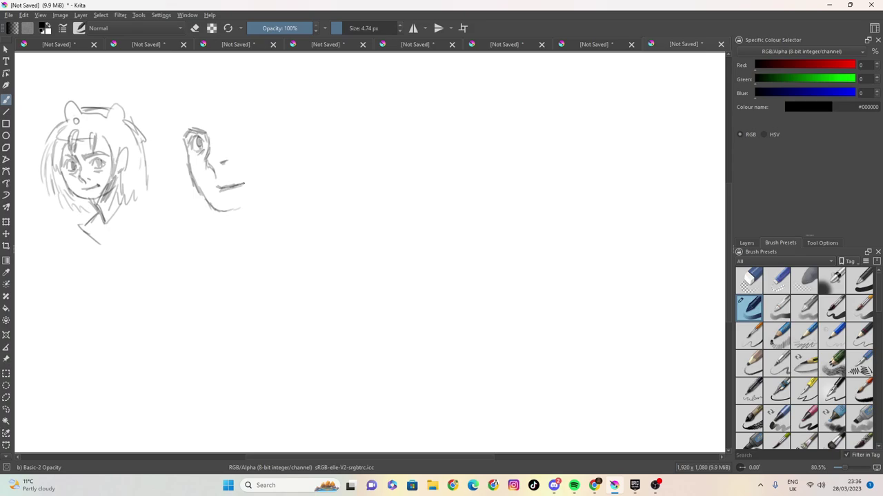
{"action": "left_click_drag", "start_coordinate": [215, 122], "coordinate": [238, 115]}
{"action": "left_click_drag", "start_coordinate": [184, 120], "coordinate": [175, 139]}
{"action": "mouse_move", "coordinate": [177, 119]}
{"action": "left_mouse_down"}
{"action": "mouse_move", "coordinate": [170, 136]}
{"action": "mouse_move", "coordinate": [173, 109]}
{"action": "left_mouse_up"}
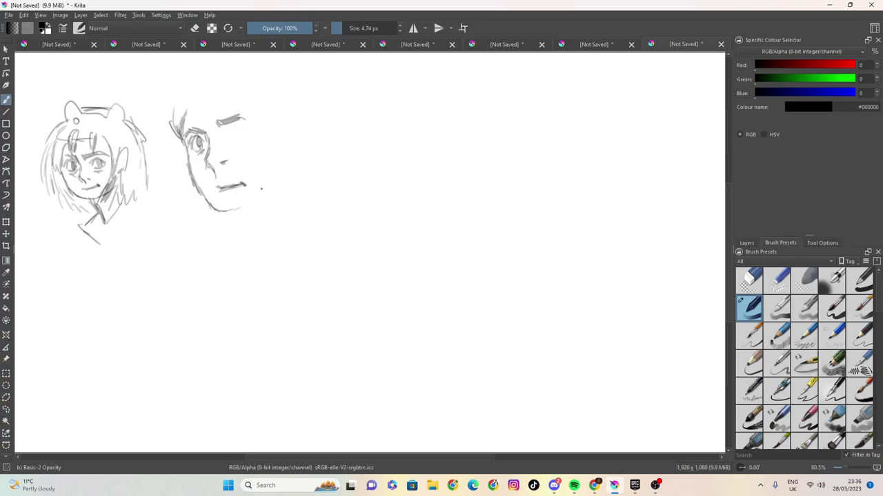
Sketch the man's chin, near-side jaw, second eye, ear and front neck line
{"action": "left_click_drag", "start_coordinate": [204, 193], "coordinate": [231, 209]}
{"action": "mouse_move", "coordinate": [224, 207]}
{"action": "left_mouse_down"}
{"action": "mouse_move", "coordinate": [239, 209]}
{"action": "mouse_move", "coordinate": [267, 187]}
{"action": "left_mouse_up"}
{"action": "mouse_move", "coordinate": [223, 133]}
{"action": "left_mouse_down"}
{"action": "mouse_move", "coordinate": [243, 127]}
{"action": "mouse_move", "coordinate": [232, 139]}
{"action": "mouse_move", "coordinate": [246, 131]}
{"action": "mouse_move", "coordinate": [247, 139]}
{"action": "left_mouse_up"}
{"action": "mouse_move", "coordinate": [245, 138]}
{"action": "left_mouse_down"}
{"action": "mouse_move", "coordinate": [239, 133]}
{"action": "mouse_move", "coordinate": [252, 127]}
{"action": "mouse_move", "coordinate": [229, 127]}
{"action": "mouse_move", "coordinate": [259, 124]}
{"action": "mouse_move", "coordinate": [266, 140]}
{"action": "left_mouse_up"}
{"action": "mouse_move", "coordinate": [268, 109]}
{"action": "left_mouse_down"}
{"action": "mouse_move", "coordinate": [289, 135]}
{"action": "mouse_move", "coordinate": [269, 155]}
{"action": "mouse_move", "coordinate": [252, 214]}
{"action": "mouse_move", "coordinate": [234, 219]}
{"action": "mouse_move", "coordinate": [250, 243]}
{"action": "left_mouse_up"}
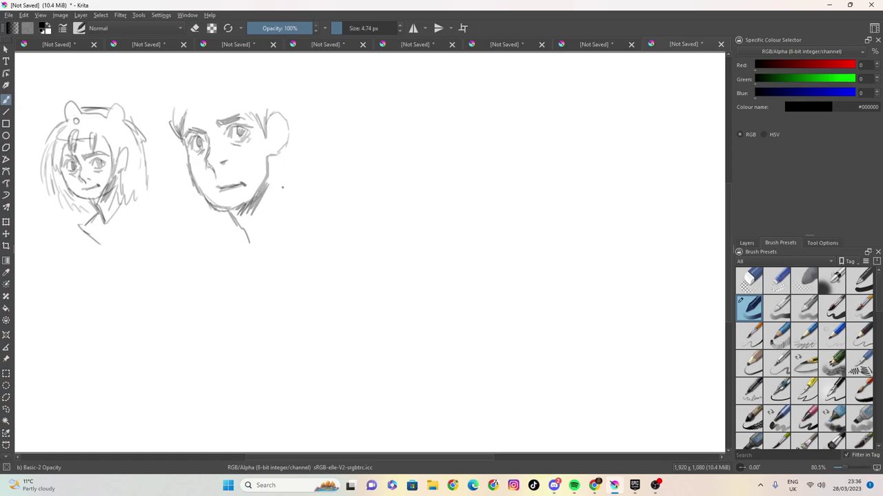
Hatch the shadow under the man's jaw, and draw the back of his neck and the side edges of his hair
{"action": "mouse_move", "coordinate": [259, 202]}
{"action": "left_mouse_down"}
{"action": "mouse_move", "coordinate": [250, 228]}
{"action": "mouse_move", "coordinate": [238, 231]}
{"action": "mouse_move", "coordinate": [234, 220]}
{"action": "left_mouse_up"}
{"action": "left_click_drag", "start_coordinate": [283, 153], "coordinate": [286, 183]}
{"action": "mouse_move", "coordinate": [175, 123]}
{"action": "left_mouse_down"}
{"action": "mouse_move", "coordinate": [171, 130]}
{"action": "mouse_move", "coordinate": [168, 103]}
{"action": "left_mouse_up"}
{"action": "mouse_move", "coordinate": [282, 111]}
{"action": "left_mouse_down"}
{"action": "mouse_move", "coordinate": [289, 122]}
{"action": "mouse_move", "coordinate": [294, 86]}
{"action": "left_mouse_up"}
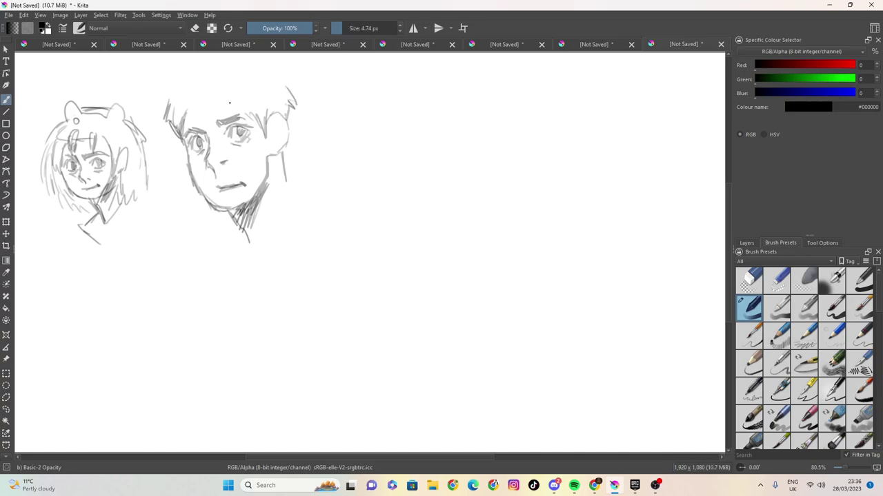
Draw the man's fringe and spiky hair outline, and add his shoulder and collar lines
{"action": "mouse_move", "coordinate": [213, 97]}
{"action": "left_mouse_down"}
{"action": "mouse_move", "coordinate": [198, 102]}
{"action": "mouse_move", "coordinate": [219, 112]}
{"action": "mouse_move", "coordinate": [210, 96]}
{"action": "mouse_move", "coordinate": [246, 113]}
{"action": "mouse_move", "coordinate": [254, 107]}
{"action": "left_mouse_up"}
{"action": "mouse_move", "coordinate": [195, 100]}
{"action": "left_mouse_down"}
{"action": "mouse_move", "coordinate": [176, 114]}
{"action": "mouse_move", "coordinate": [179, 89]}
{"action": "mouse_move", "coordinate": [166, 96]}
{"action": "mouse_move", "coordinate": [192, 71]}
{"action": "left_mouse_up"}
{"action": "mouse_move", "coordinate": [258, 64]}
{"action": "left_mouse_down"}
{"action": "mouse_move", "coordinate": [274, 70]}
{"action": "mouse_move", "coordinate": [205, 61]}
{"action": "mouse_move", "coordinate": [184, 64]}
{"action": "mouse_move", "coordinate": [187, 75]}
{"action": "left_mouse_up"}
{"action": "mouse_move", "coordinate": [284, 182]}
{"action": "left_mouse_down"}
{"action": "mouse_move", "coordinate": [288, 198]}
{"action": "mouse_move", "coordinate": [317, 211]}
{"action": "left_mouse_up"}
{"action": "mouse_move", "coordinate": [233, 225]}
{"action": "left_mouse_down"}
{"action": "mouse_move", "coordinate": [220, 242]}
{"action": "mouse_move", "coordinate": [240, 262]}
{"action": "left_mouse_up"}
{"action": "left_click_drag", "start_coordinate": [284, 230], "coordinate": [286, 255]}
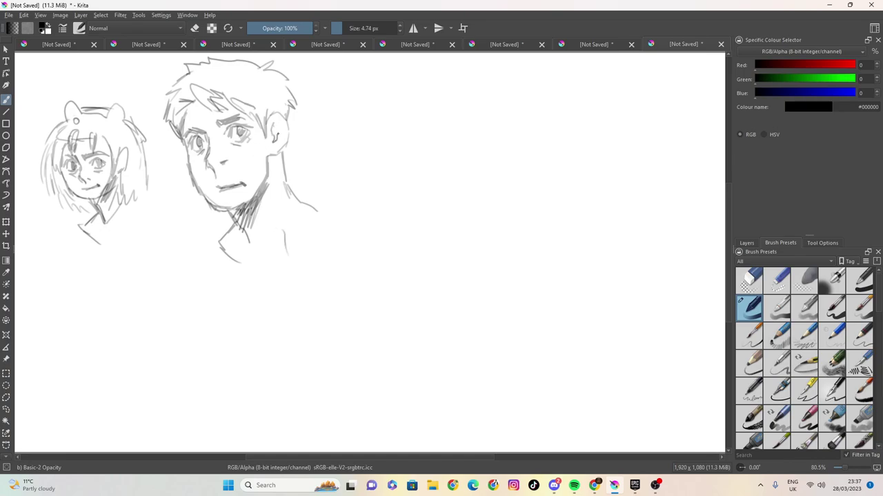
Detail the inside of the man's ear and hatch shading into the sides of his hair
{"action": "left_click_drag", "start_coordinate": [275, 128], "coordinate": [276, 136]}
{"action": "left_click_drag", "start_coordinate": [281, 136], "coordinate": [283, 160]}
{"action": "mouse_move", "coordinate": [291, 116]}
{"action": "left_mouse_down"}
{"action": "mouse_move", "coordinate": [293, 129]}
{"action": "mouse_move", "coordinate": [284, 126]}
{"action": "left_mouse_up"}
{"action": "mouse_move", "coordinate": [240, 85]}
{"action": "left_mouse_down"}
{"action": "mouse_move", "coordinate": [234, 105]}
{"action": "mouse_move", "coordinate": [276, 119]}
{"action": "left_mouse_up"}
{"action": "mouse_move", "coordinate": [202, 101]}
{"action": "left_mouse_down"}
{"action": "mouse_move", "coordinate": [182, 107]}
{"action": "mouse_move", "coordinate": [179, 128]}
{"action": "left_mouse_up"}
{"action": "left_click_drag", "start_coordinate": [184, 108], "coordinate": [170, 129]}
{"action": "left_click_drag", "start_coordinate": [181, 109], "coordinate": [168, 122]}
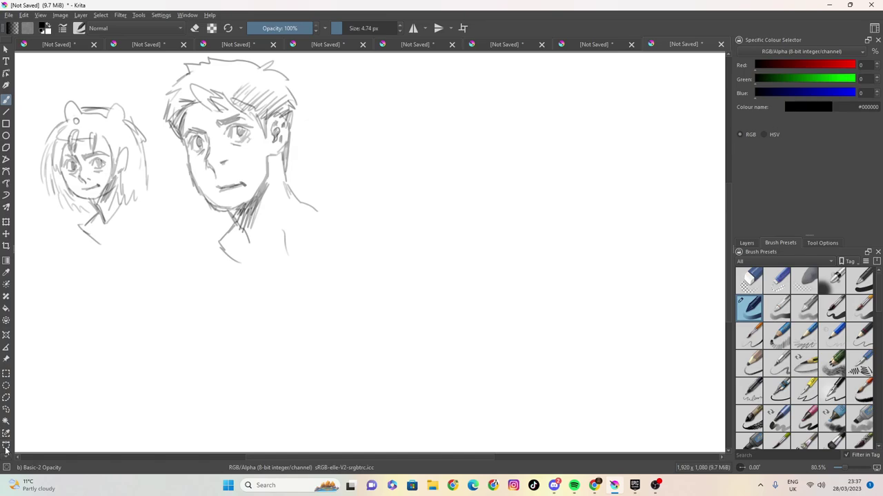
Shade the man's face below the lower lip, along the nose and along the far jaw
{"action": "left_click_drag", "start_coordinate": [273, 148], "coordinate": [271, 174]}
{"action": "left_click_drag", "start_coordinate": [231, 196], "coordinate": [226, 198]}
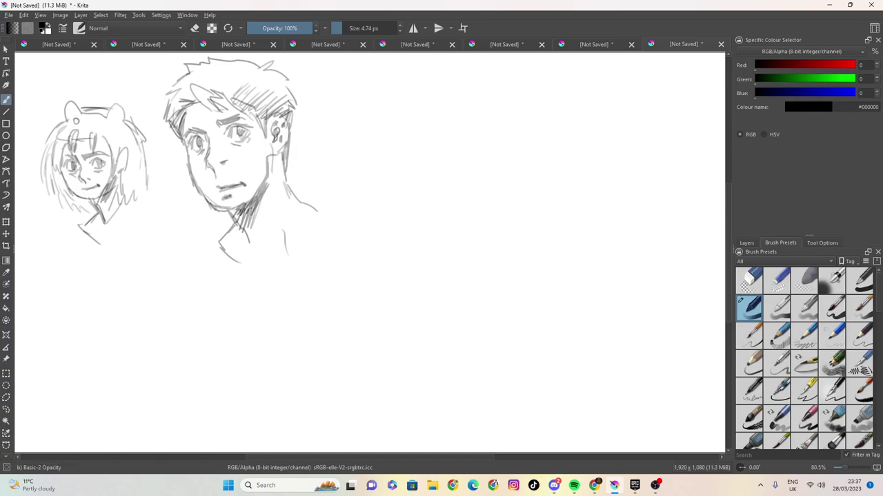
{"action": "key", "text": "ctrl+z"}
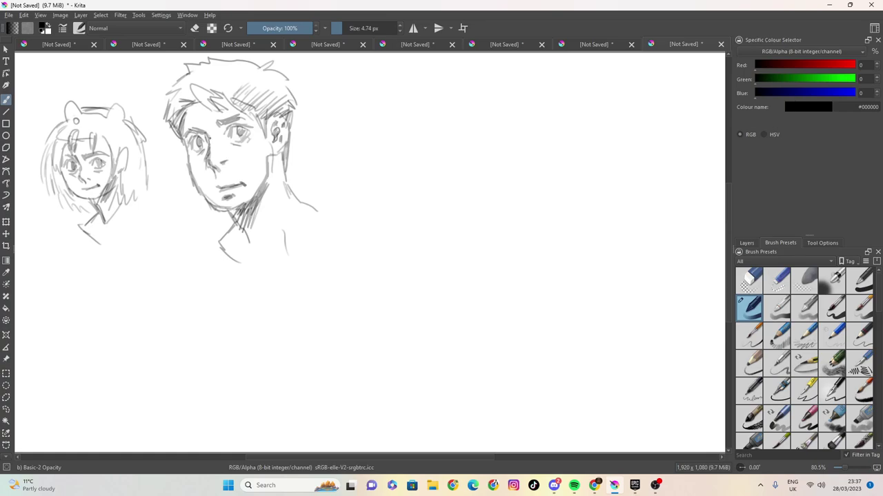
{"action": "left_click_drag", "start_coordinate": [212, 140], "coordinate": [212, 159]}
{"action": "mouse_move", "coordinate": [205, 164]}
{"action": "left_mouse_down"}
{"action": "mouse_move", "coordinate": [264, 178]}
{"action": "mouse_move", "coordinate": [246, 206]}
{"action": "mouse_move", "coordinate": [205, 205]}
{"action": "left_mouse_up"}
{"action": "left_click_drag", "start_coordinate": [205, 190], "coordinate": [200, 205]}
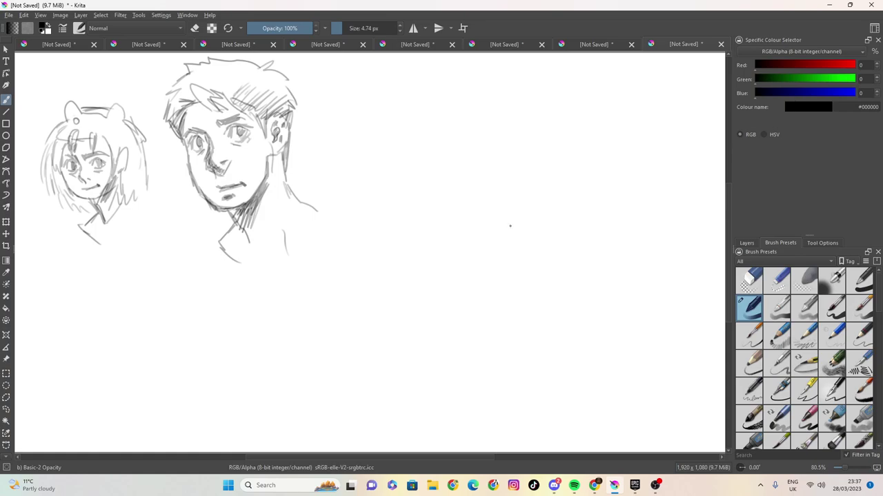
Save the drawing as a Krita document named blah
{"action": "left_click", "coordinate": [9, 15]}
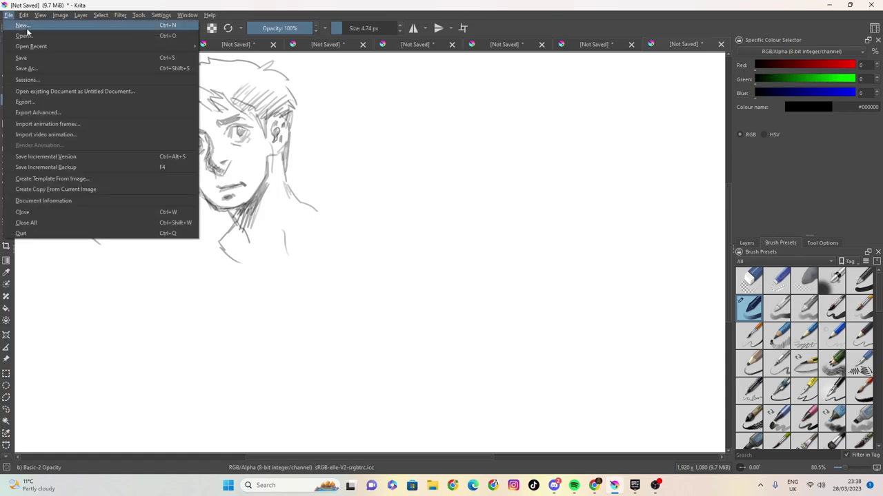
{"action": "left_click", "coordinate": [29, 61]}
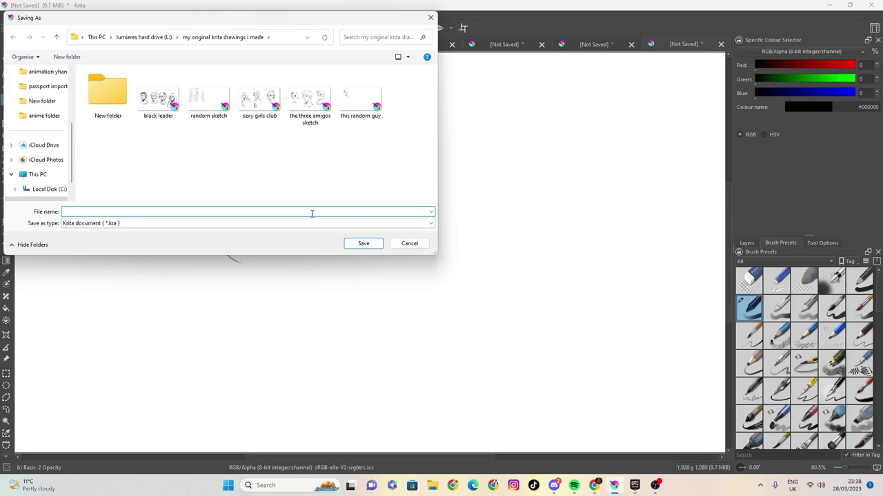
{"action": "type", "text": "blah"}
{"action": "key", "text": "Return"}
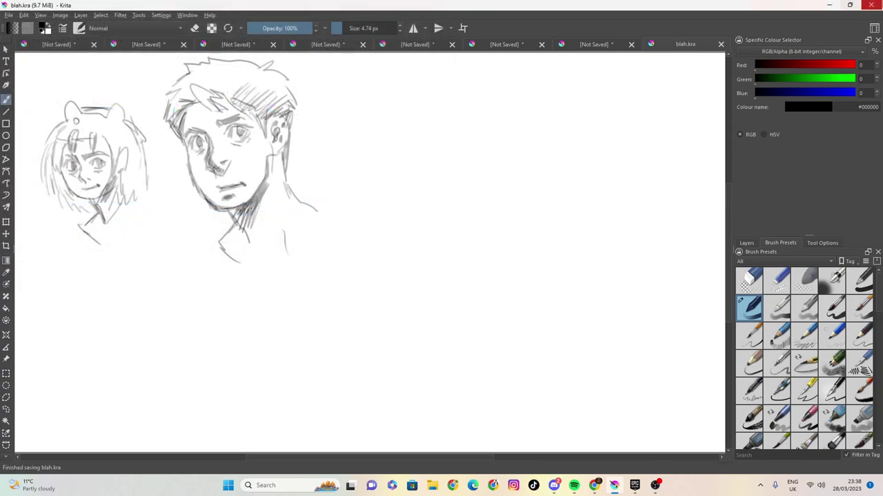
Quit Krita, saving one modified untitled document as dude and discarding the remaining unsaved changes
{"action": "key", "text": "ctrl+w"}
{"action": "left_click", "coordinate": [409, 256]}
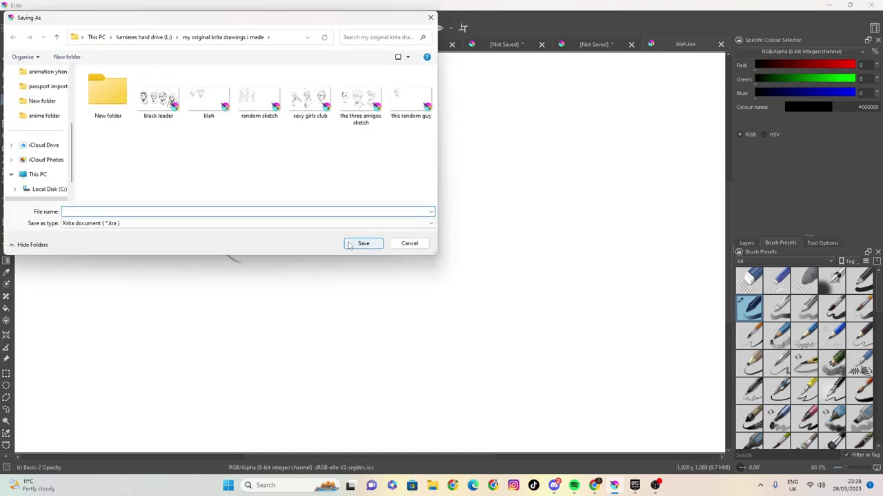
{"action": "type", "text": "dude"}
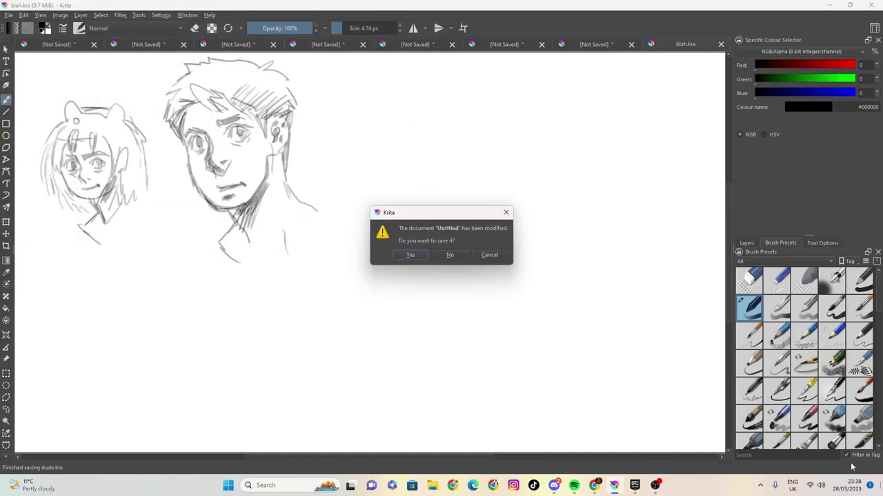
{"action": "left_click", "coordinate": [450, 255]}
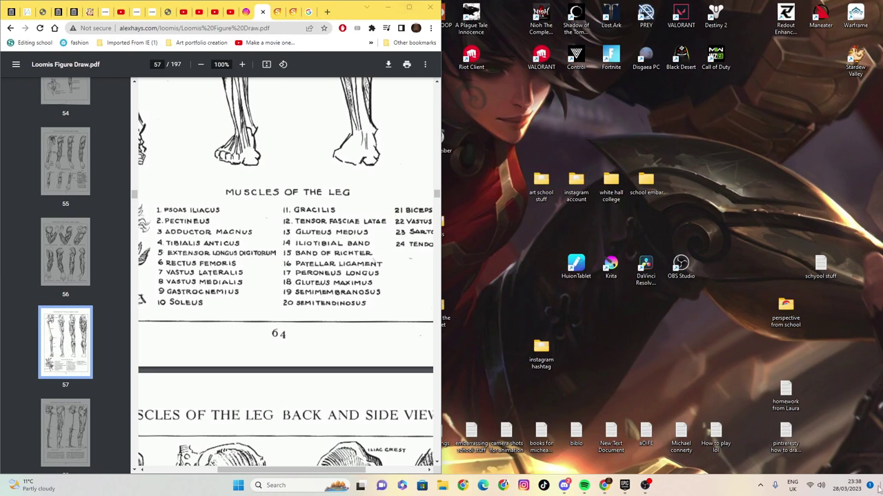
Bring up OBS Studio, and open YouTube's video upload page in a new browser tab
{"action": "left_click", "coordinate": [644, 485]}
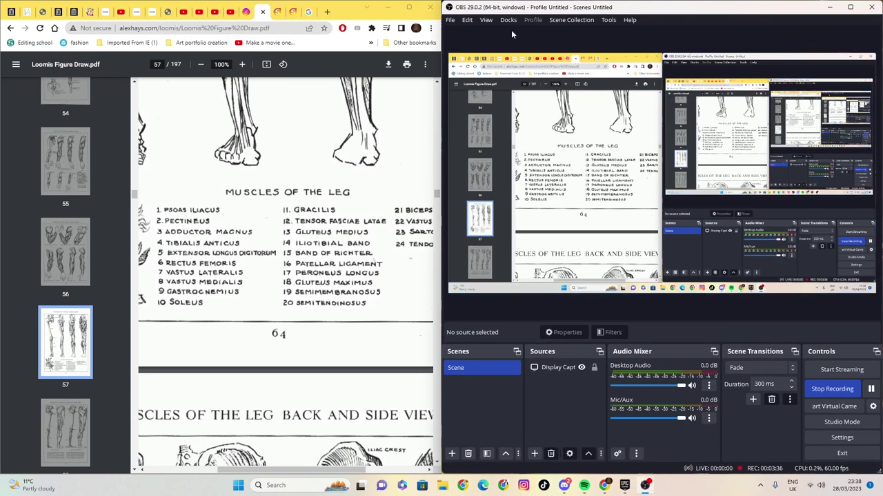
{"action": "left_click", "coordinate": [327, 11]}
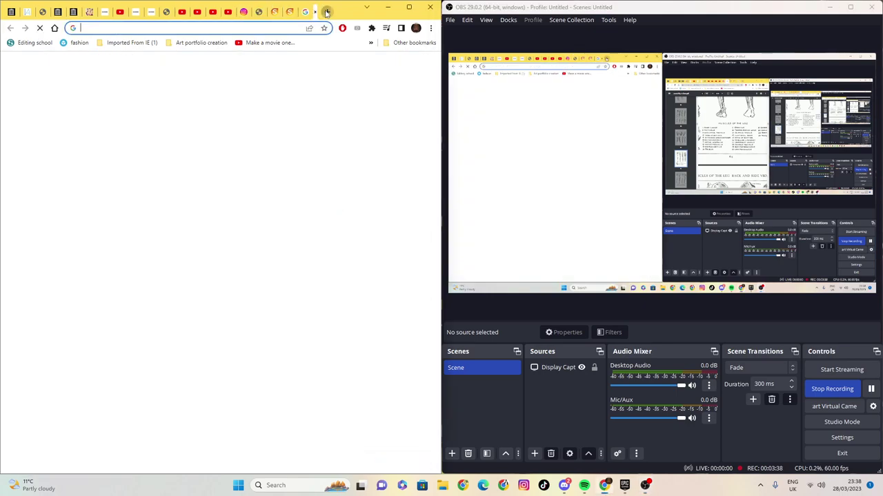
{"action": "left_click", "coordinate": [248, 42]}
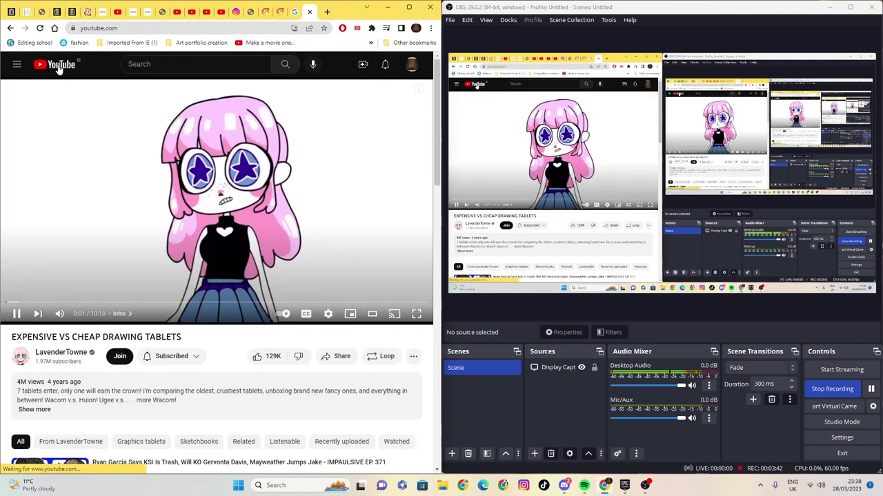
{"action": "left_click", "coordinate": [58, 67]}
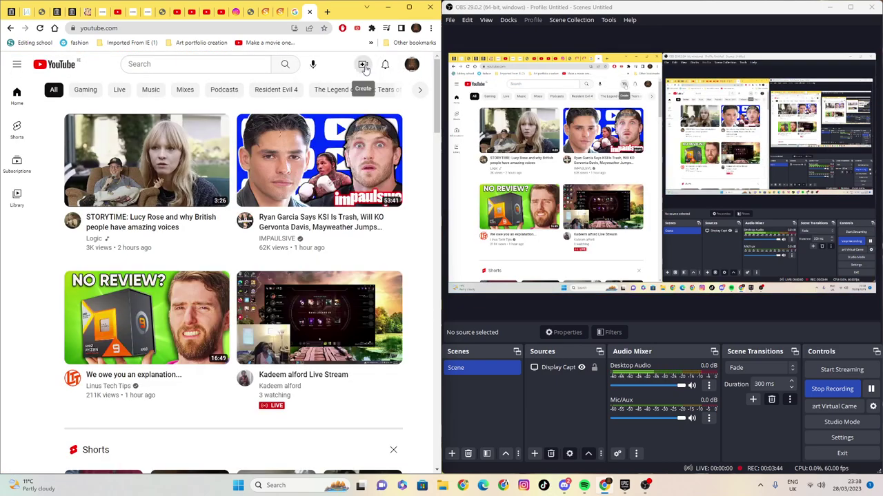
{"action": "left_click", "coordinate": [363, 63]}
{"action": "left_click", "coordinate": [378, 90]}
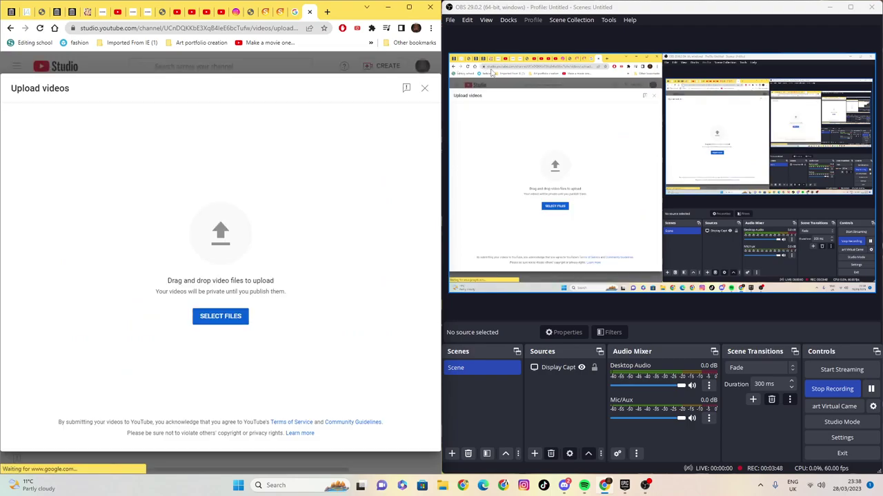
{"action": "left_click", "coordinate": [450, 19]}
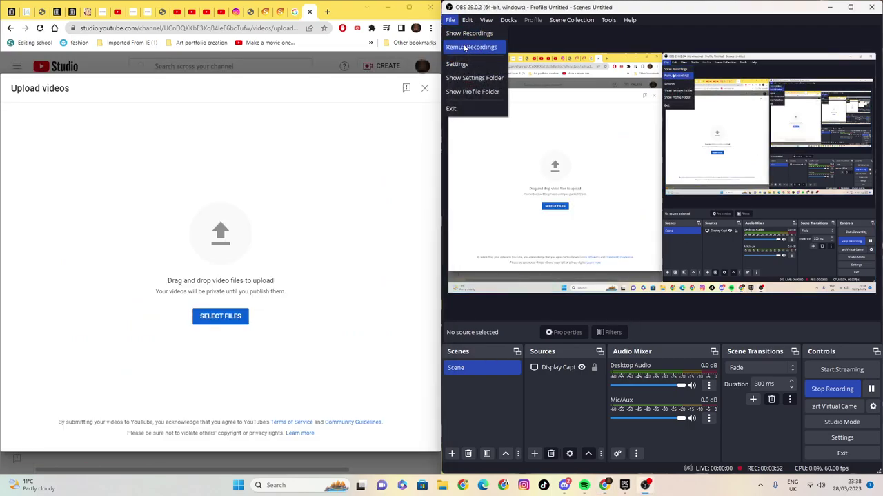
{"action": "left_click", "coordinate": [465, 48]}
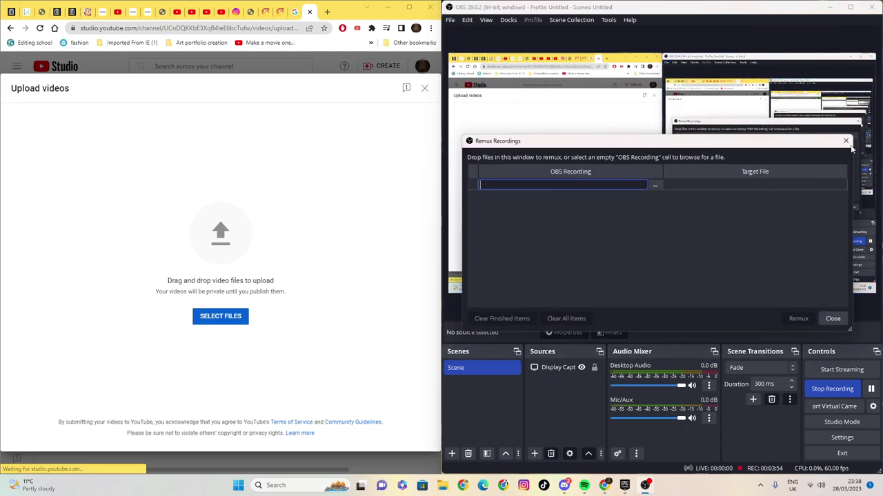
{"action": "key", "text": "Escape"}
Show the saved recordings from OBS Studio
{"action": "left_click", "coordinate": [450, 19]}
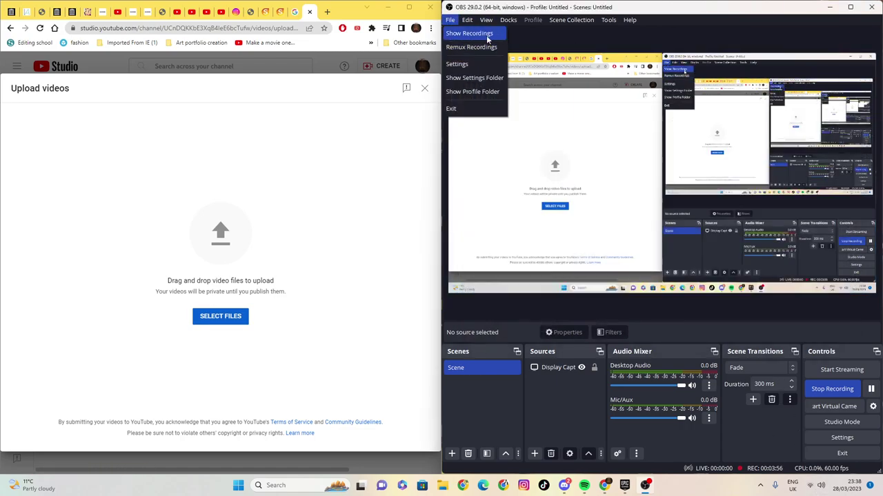